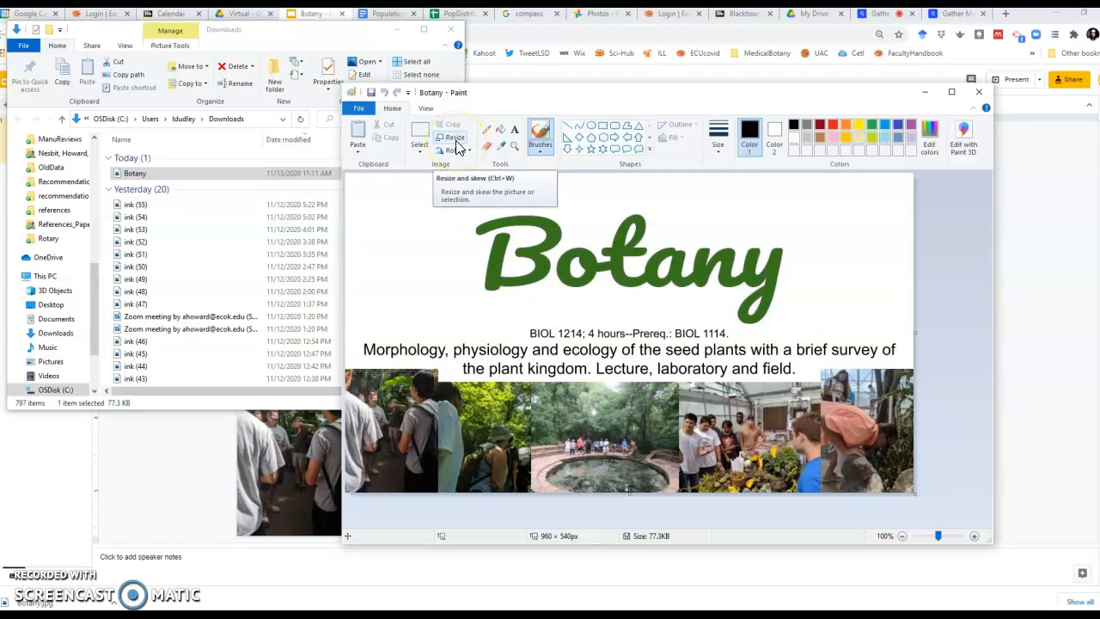
pyautogui.click(455, 145)
pyautogui.doubleClick(484, 200)
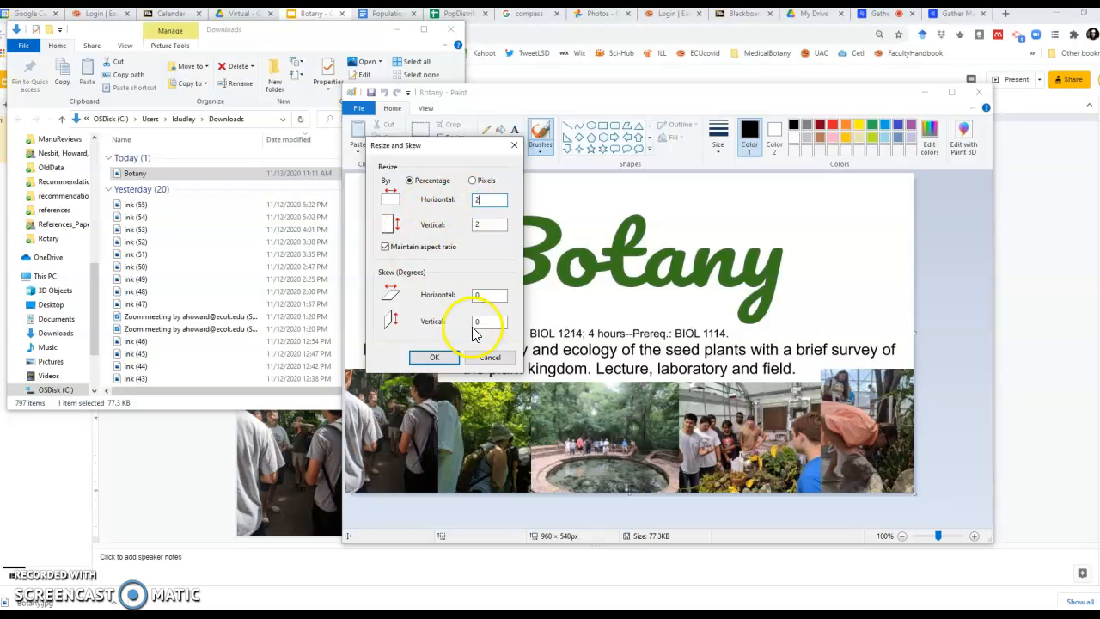
pyautogui.click(442, 359)
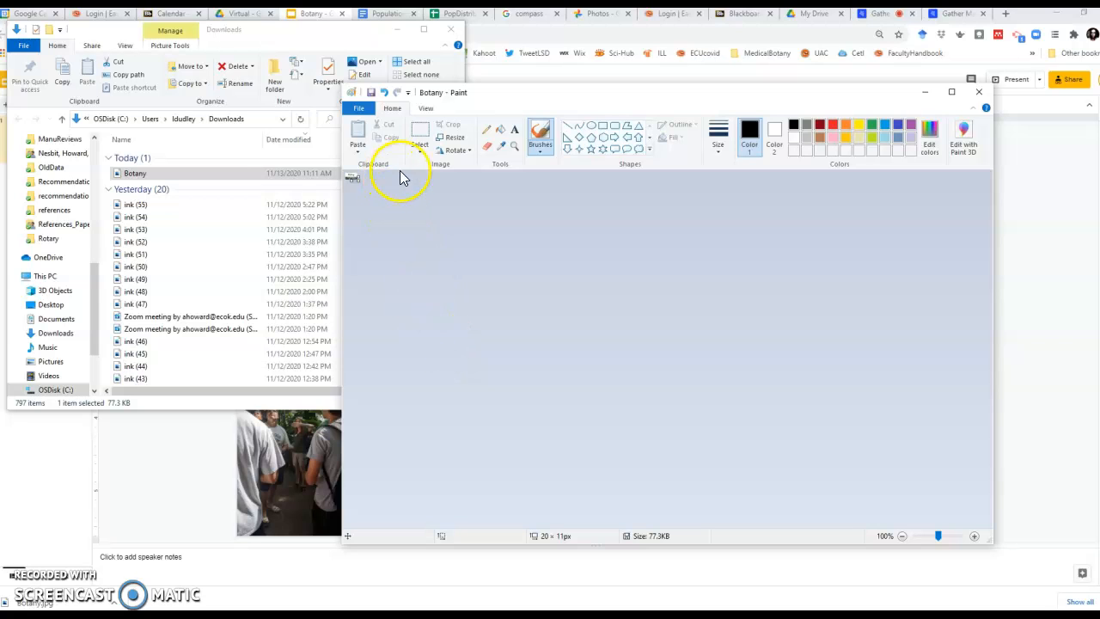
pyautogui.click(977, 92)
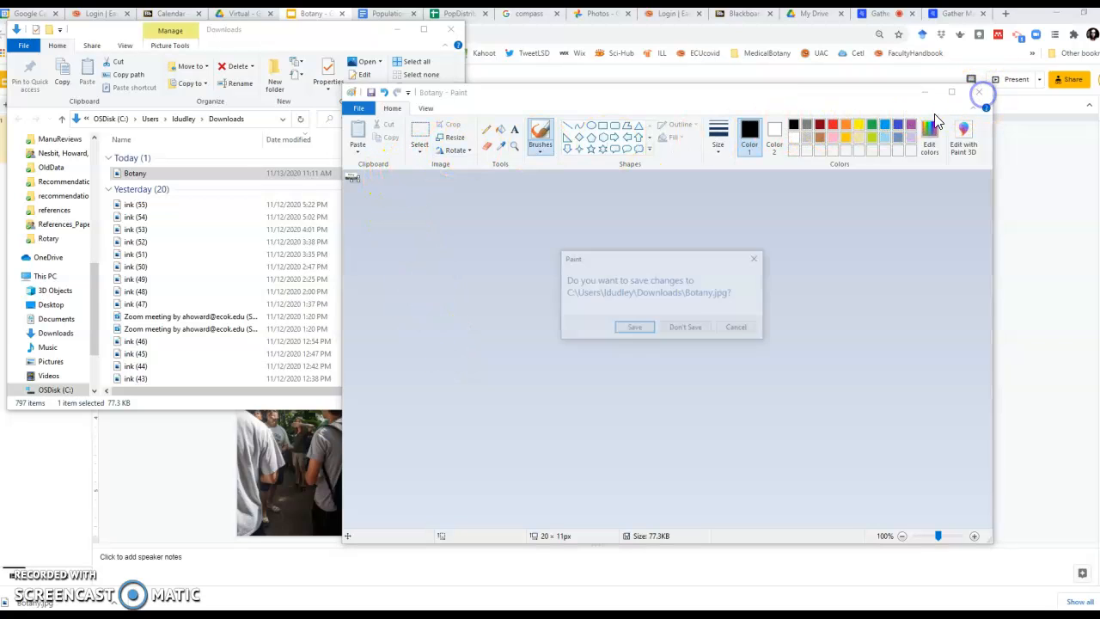
pyautogui.click(691, 327)
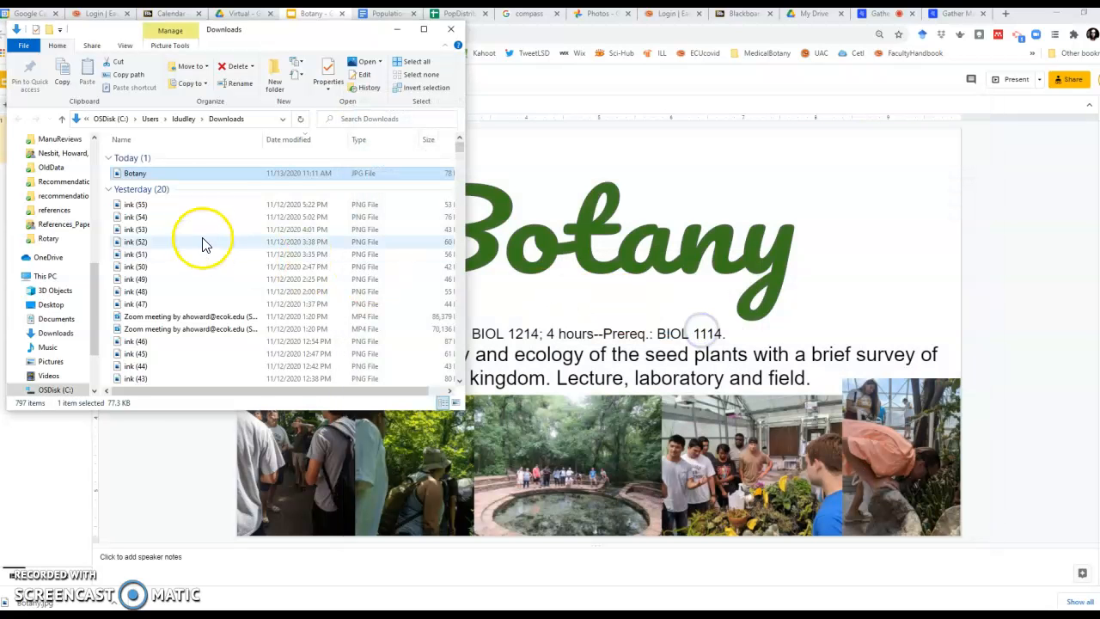
pyautogui.rightClick(139, 179)
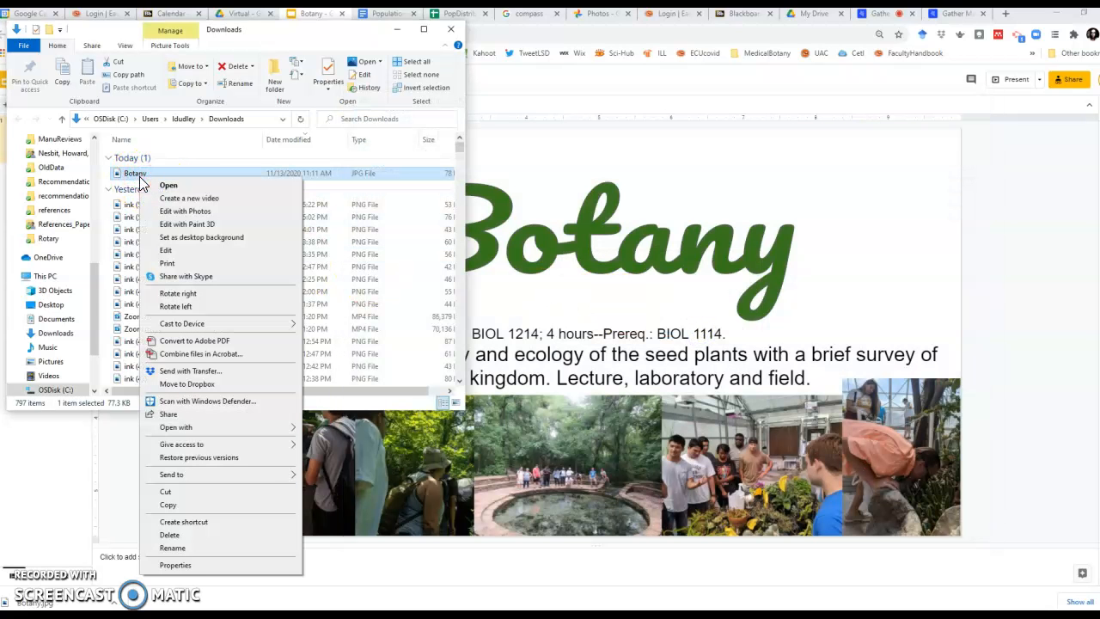
pyautogui.click(167, 250)
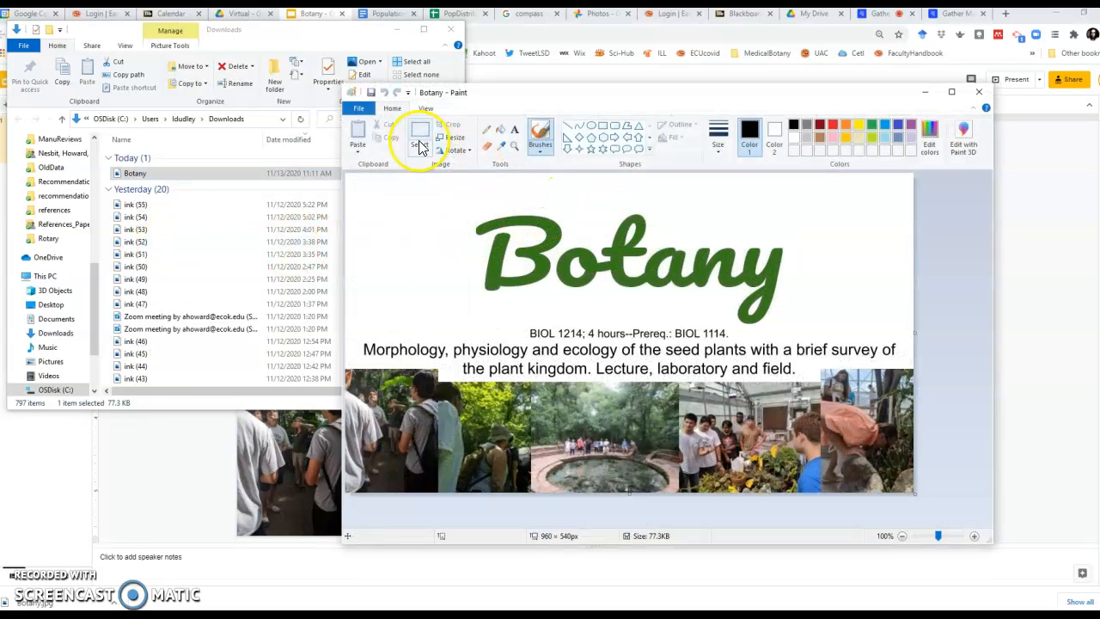
# Shrink the Botany image to 240 × 135 px, keeping its aspect ratio
pyautogui.click(446, 146)
pyautogui.click(501, 200)
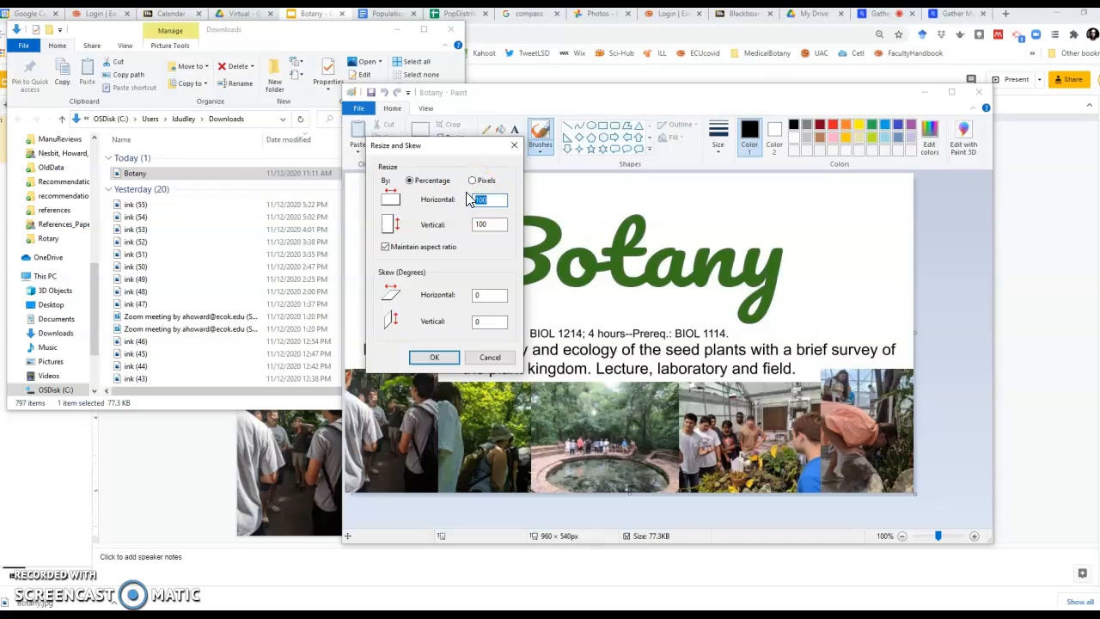
pyautogui.press('Return')
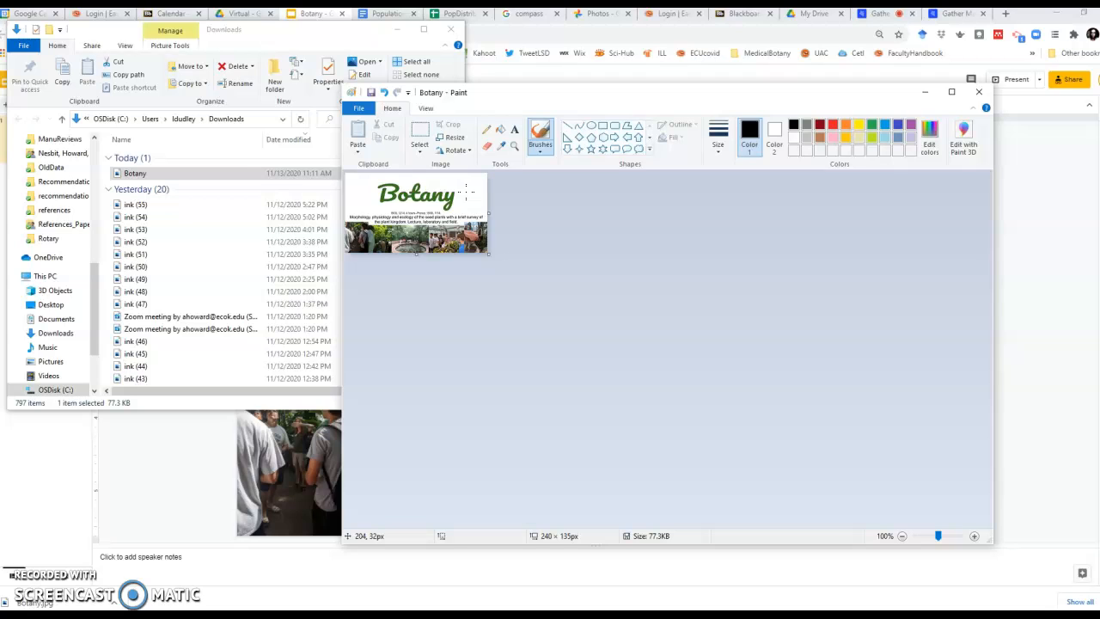
# Scale the Botany image down by a further 80 percent to 192 × 108 px, keeping its aspect ratio
pyautogui.click(452, 138)
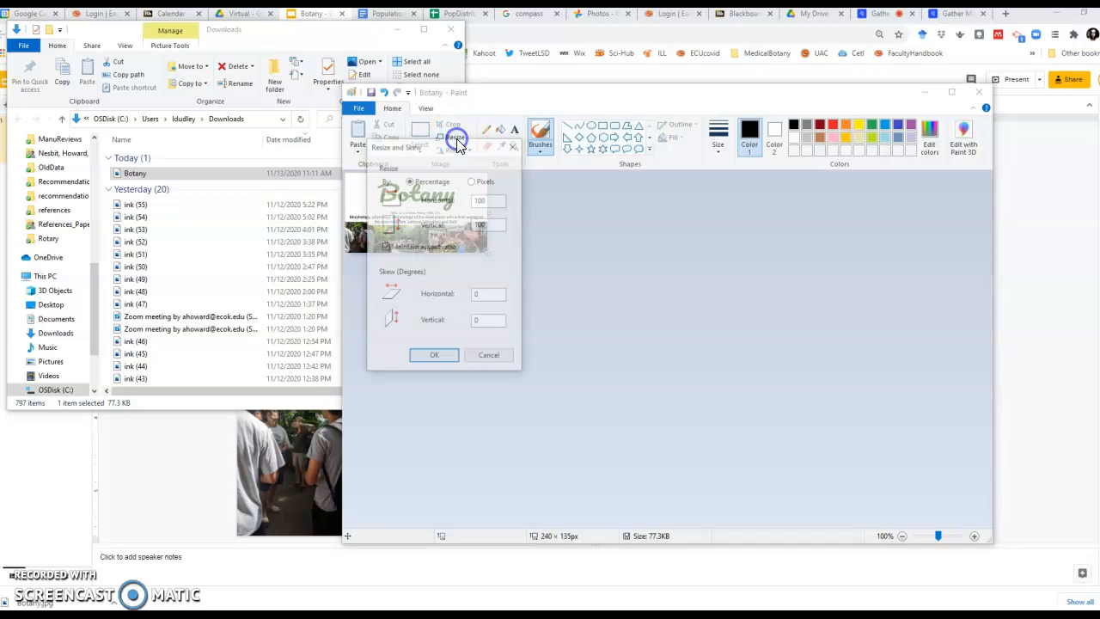
pyautogui.moveTo(492, 201); pyautogui.dragTo(464, 199)
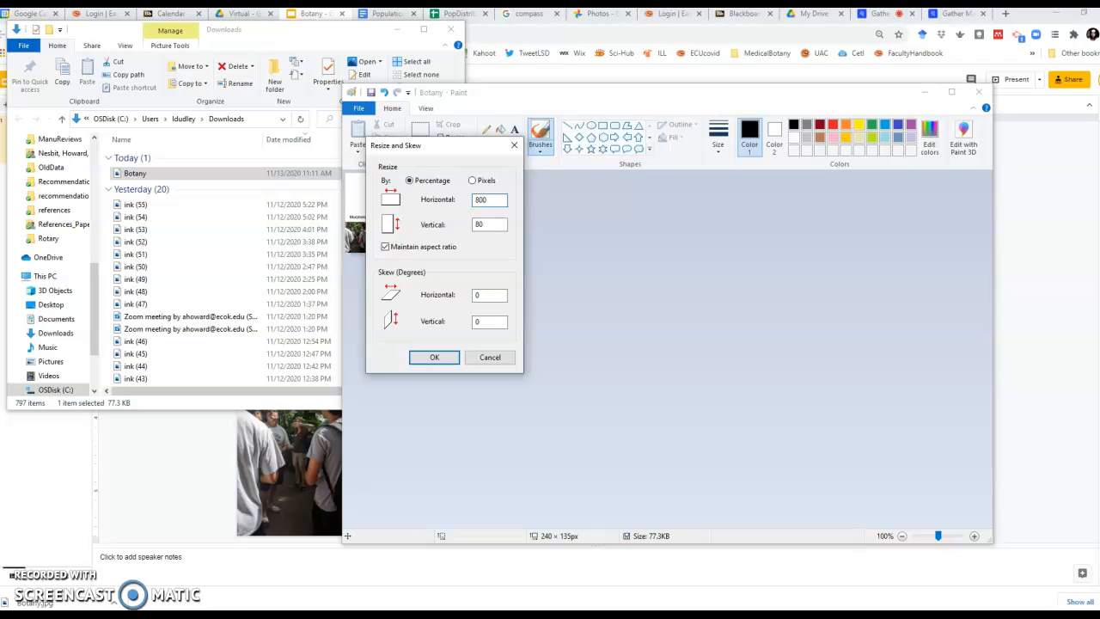
pyautogui.click(511, 289)
pyautogui.press('Return')
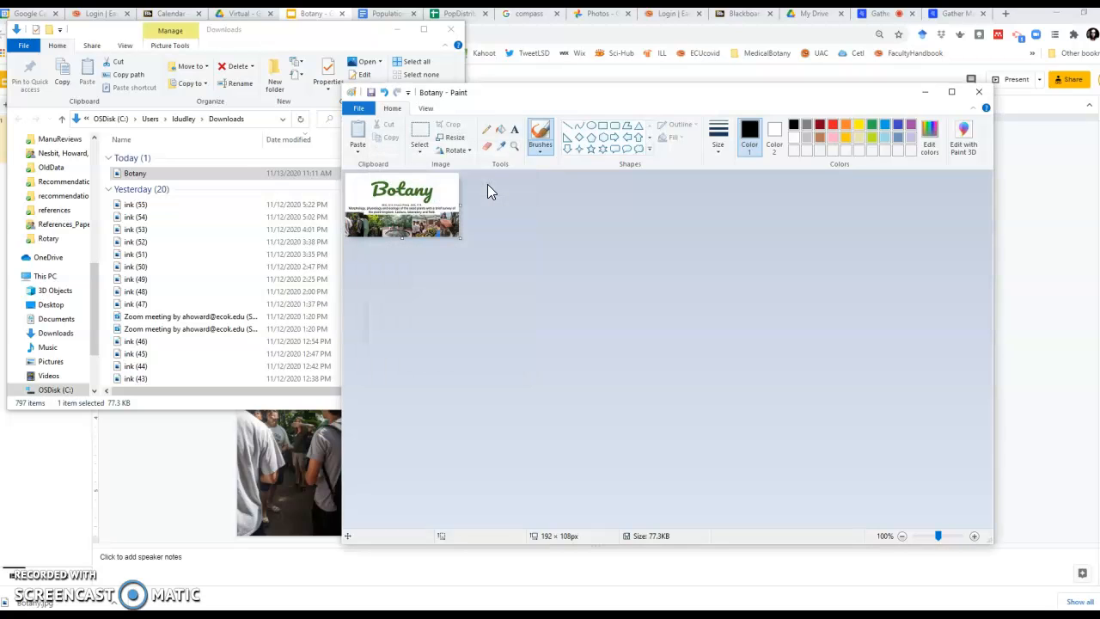
# Save the reduced image as a separate JPEG named Botany_icon in the Recruitment folder
pyautogui.click(367, 109)
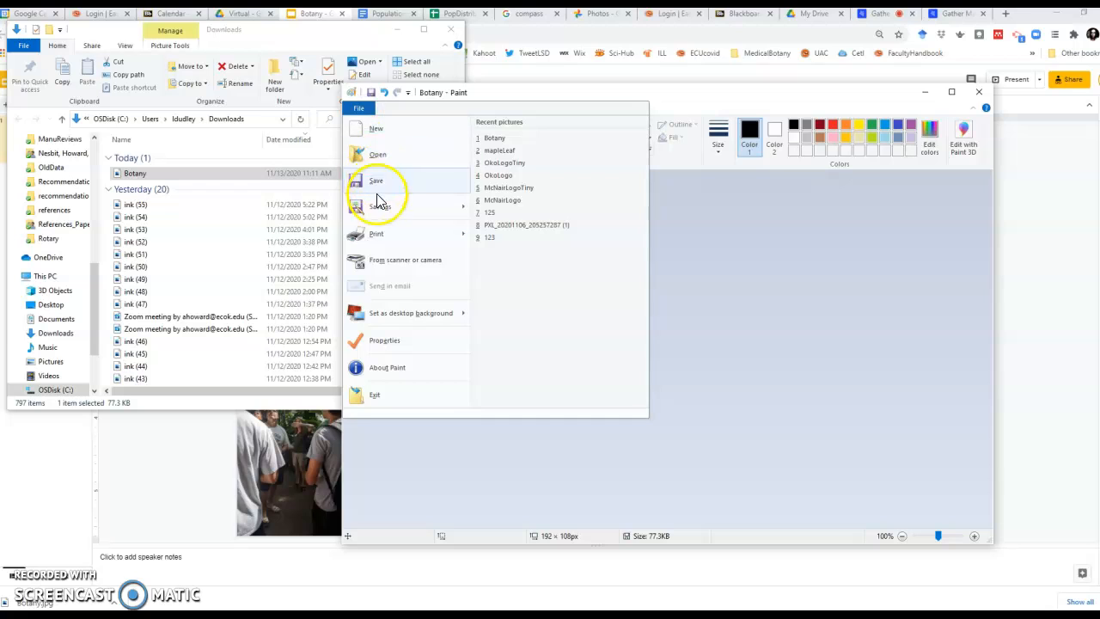
pyautogui.moveTo(382, 210)
pyautogui.click(538, 176)
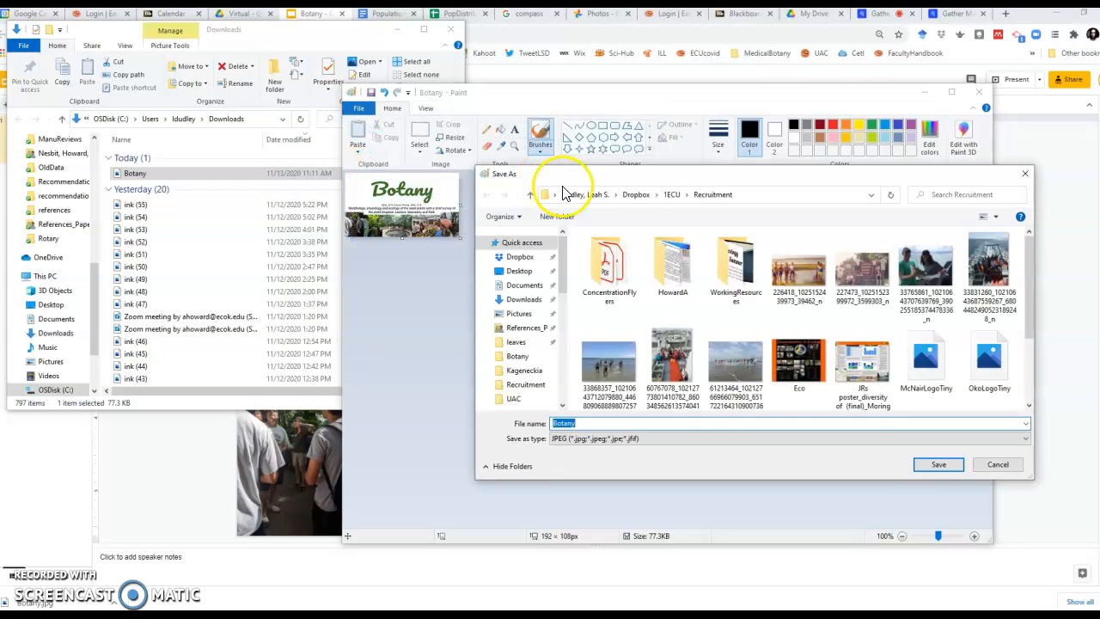
pyautogui.click(617, 424)
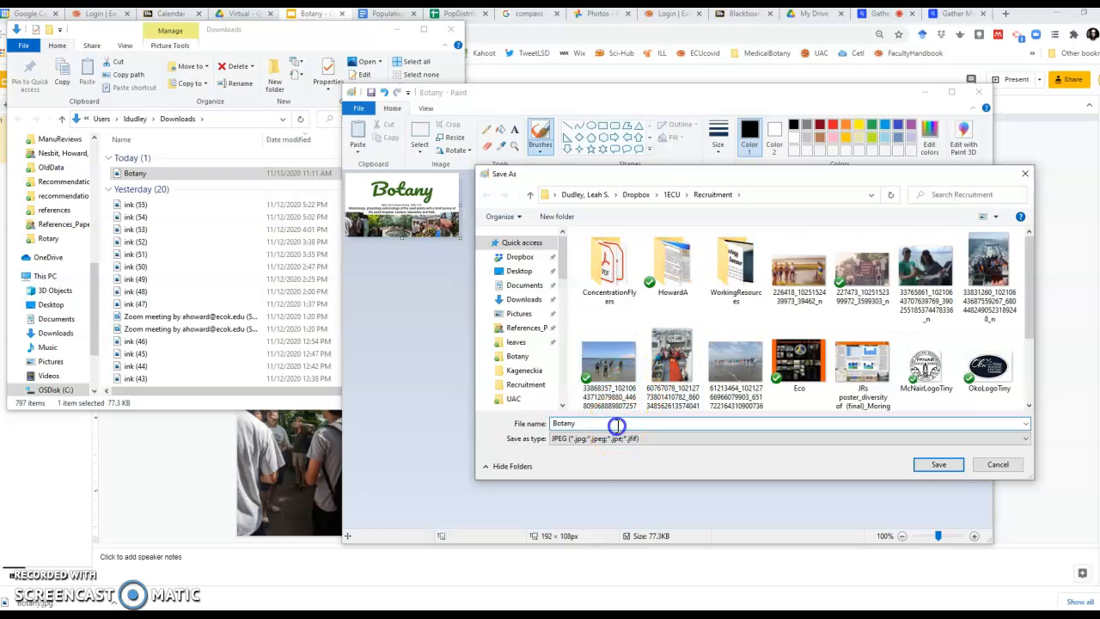
pyautogui.write('icon')
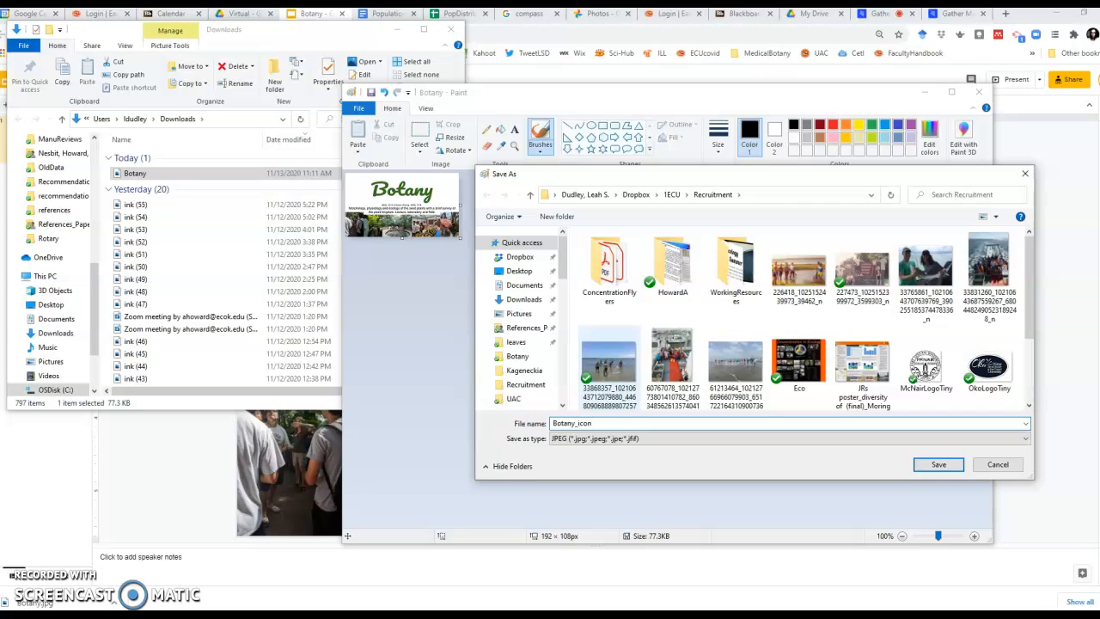
pyautogui.click(941, 466)
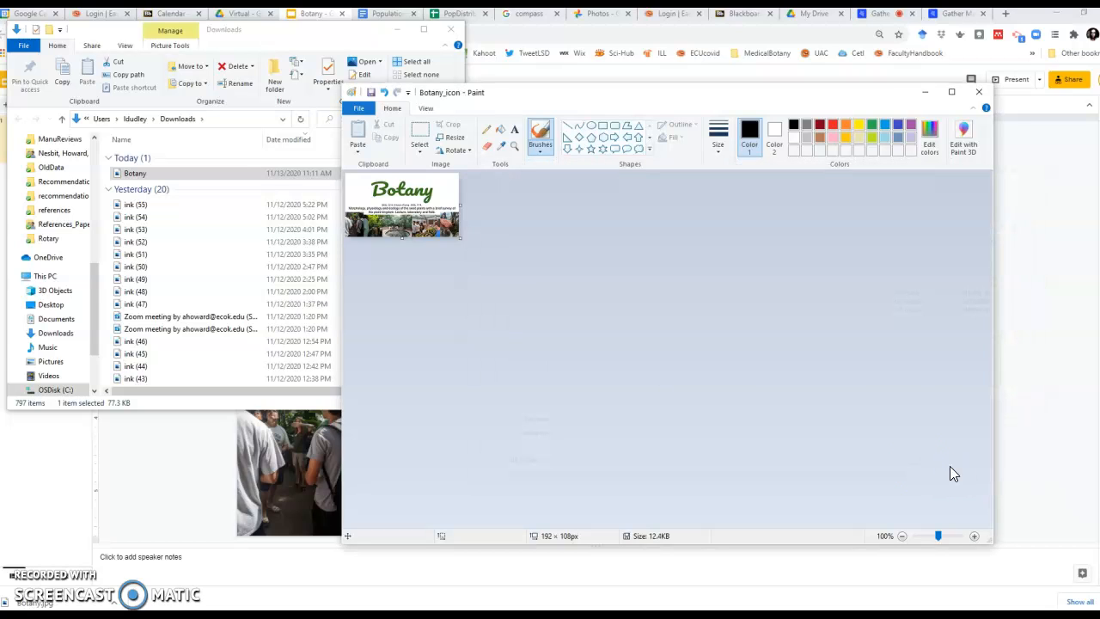
# Switch to the Gather Mapmaker and choose the first green poster set from the conference objects to add to Room 154
pyautogui.click(945, 16)
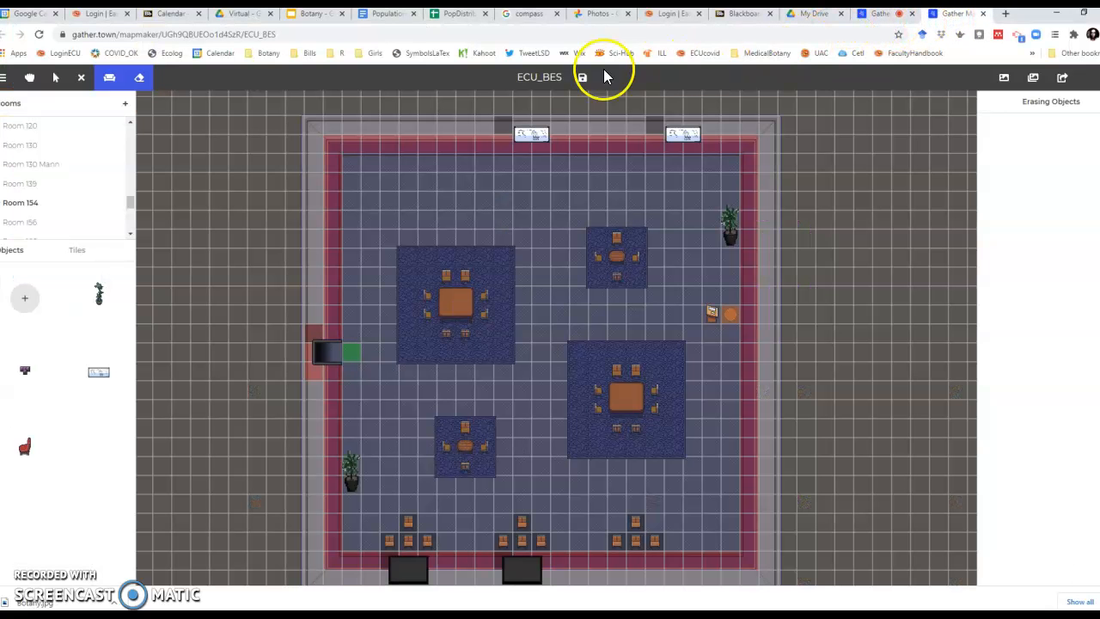
pyautogui.click(25, 298)
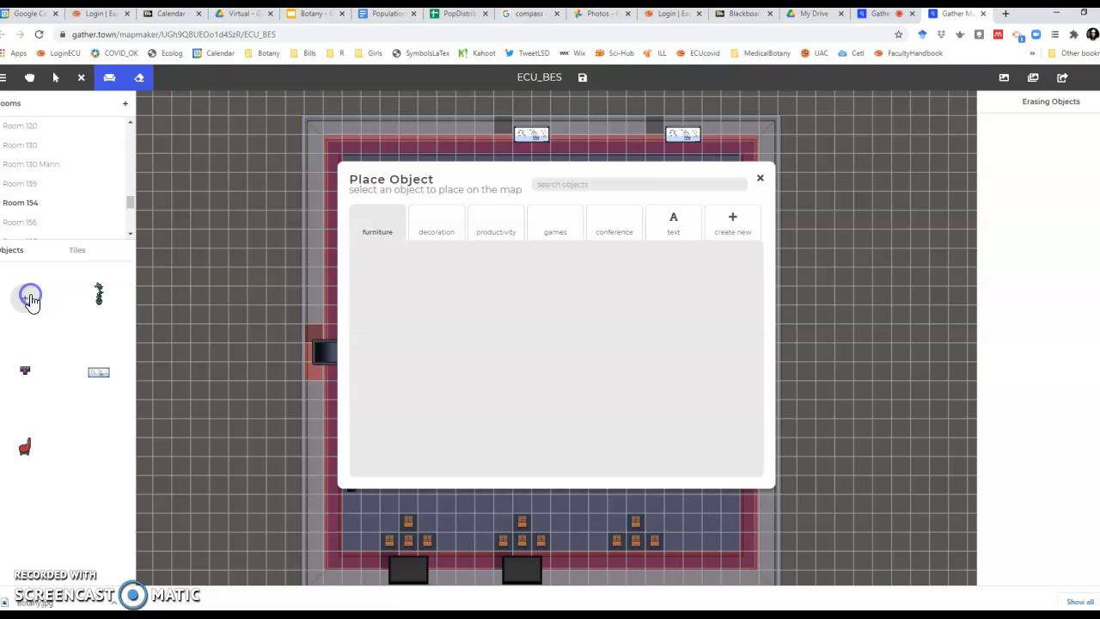
pyautogui.click(614, 224)
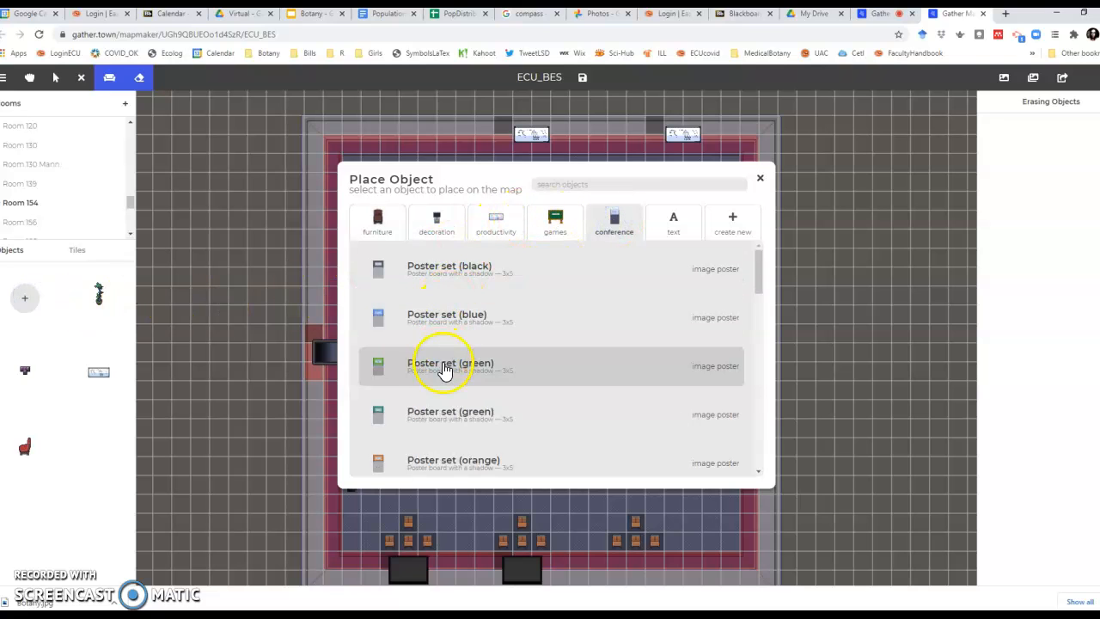
pyautogui.click(442, 367)
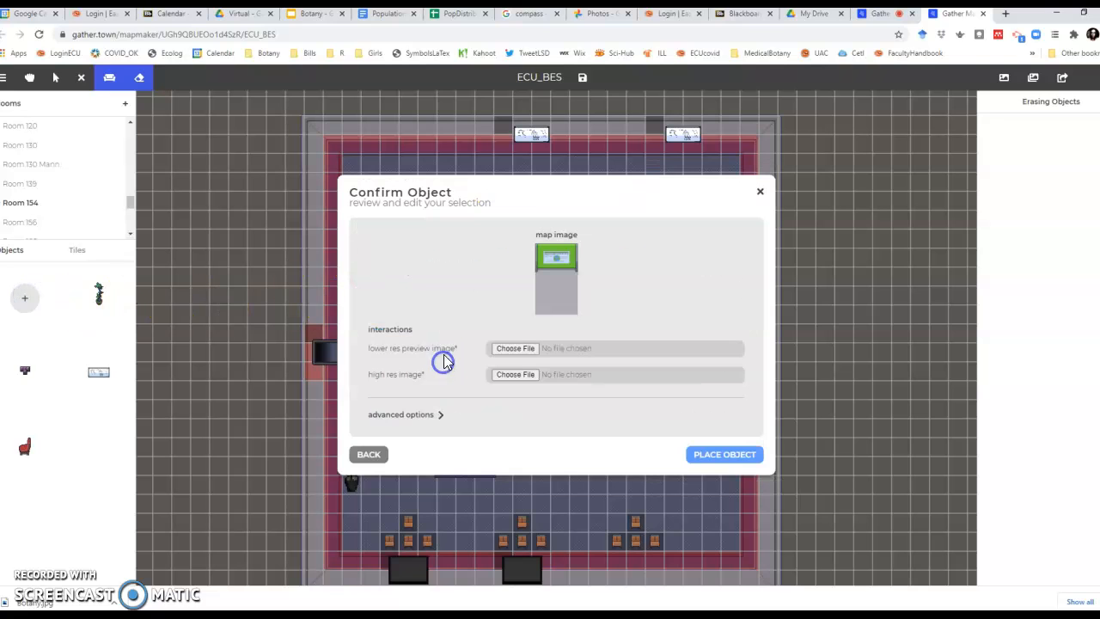
# Use Botany.jpg from Downloads for both poster images and place the green poster on the room's upper wall, left of the whiteboards
pyautogui.click(521, 353)
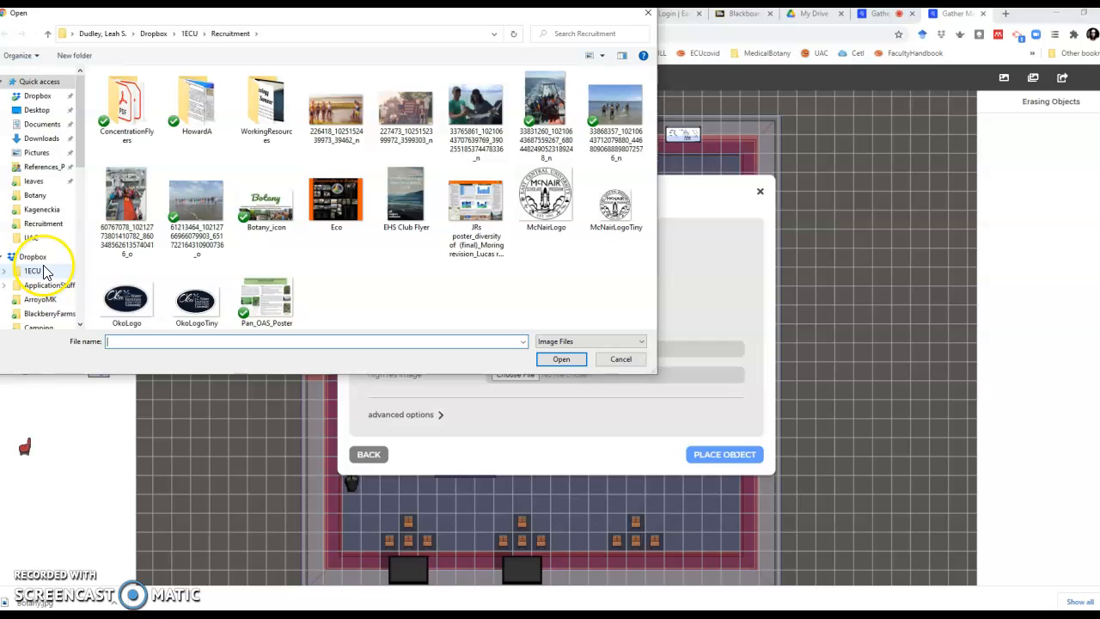
pyautogui.click(41, 137)
pyautogui.click(118, 106)
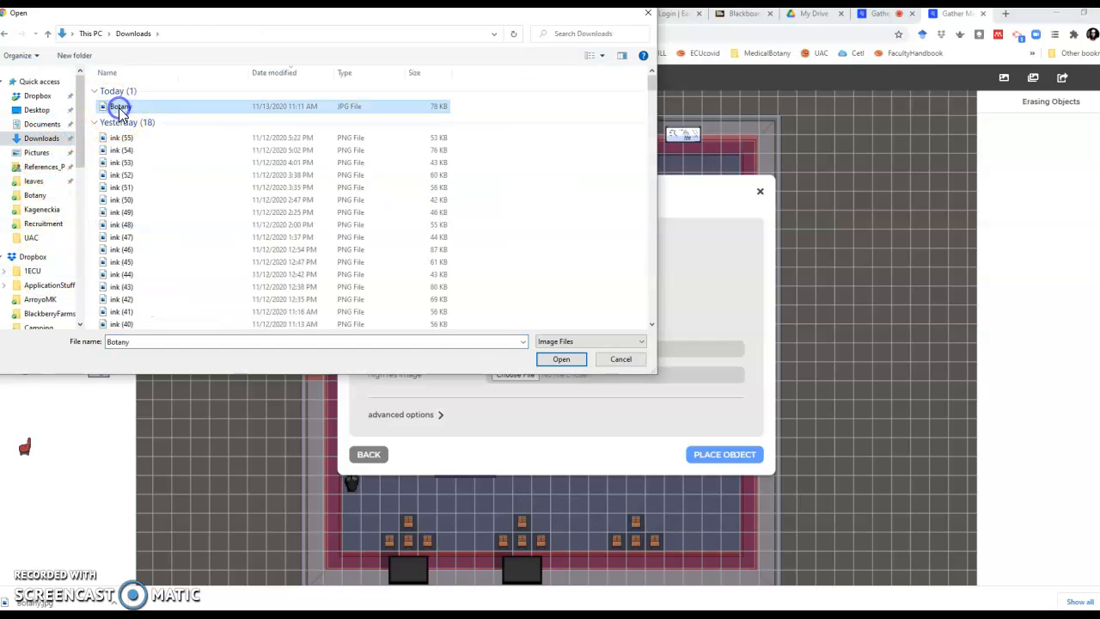
pyautogui.click(561, 359)
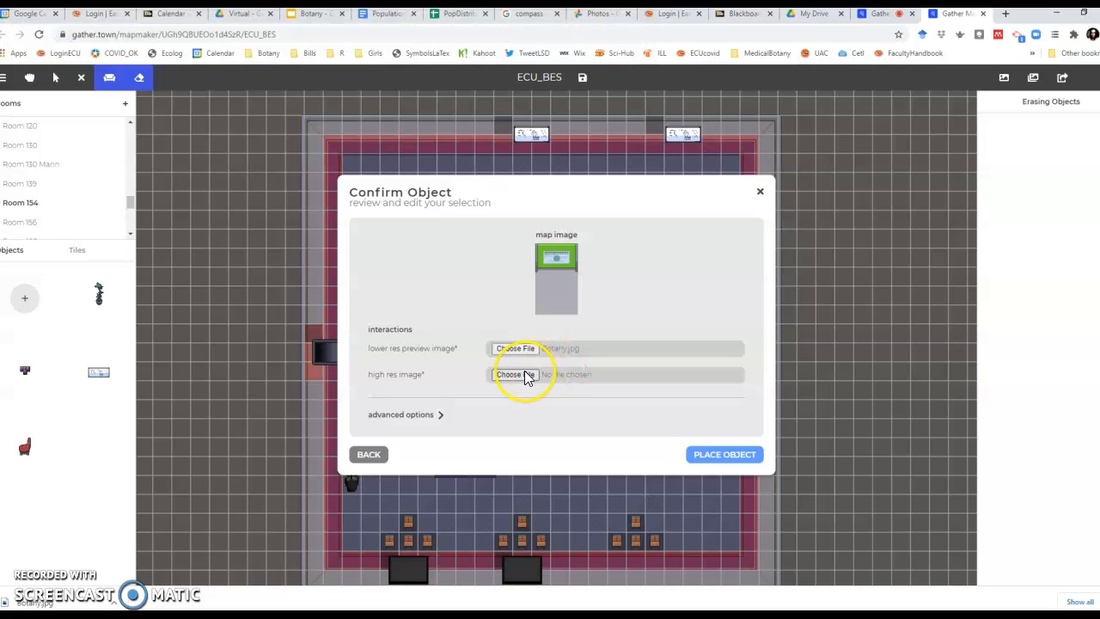
pyautogui.click(524, 375)
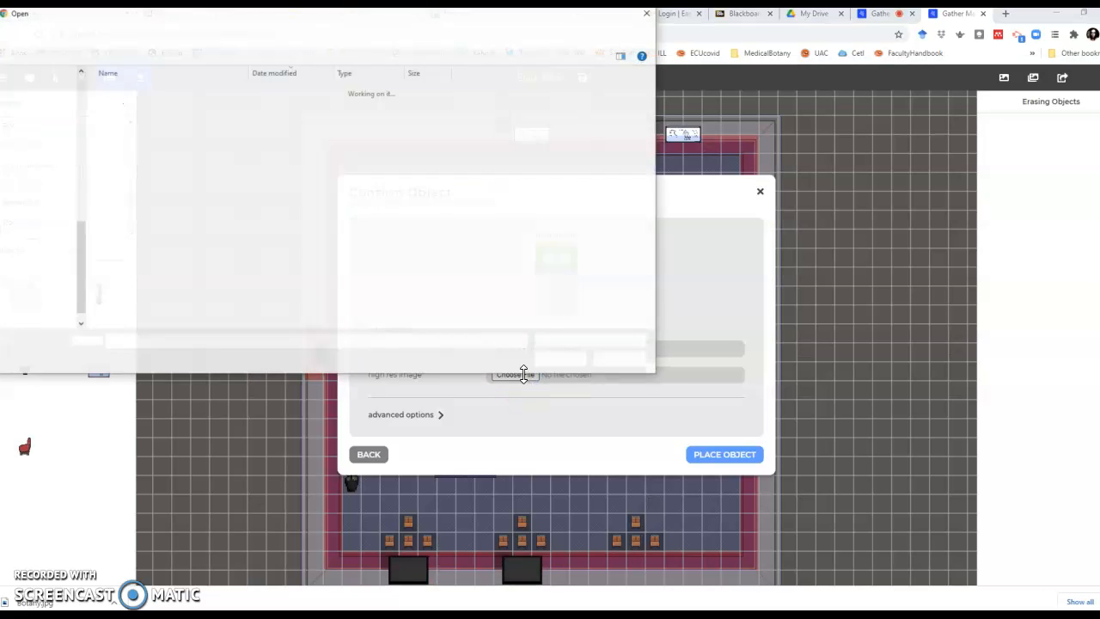
pyautogui.click(116, 106)
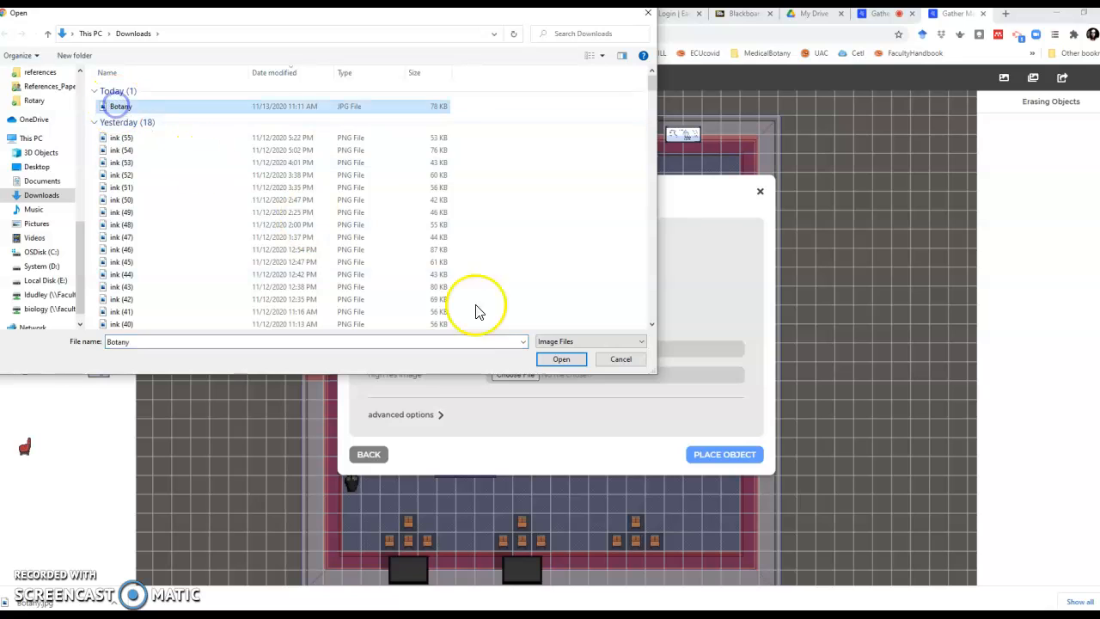
pyautogui.click(563, 359)
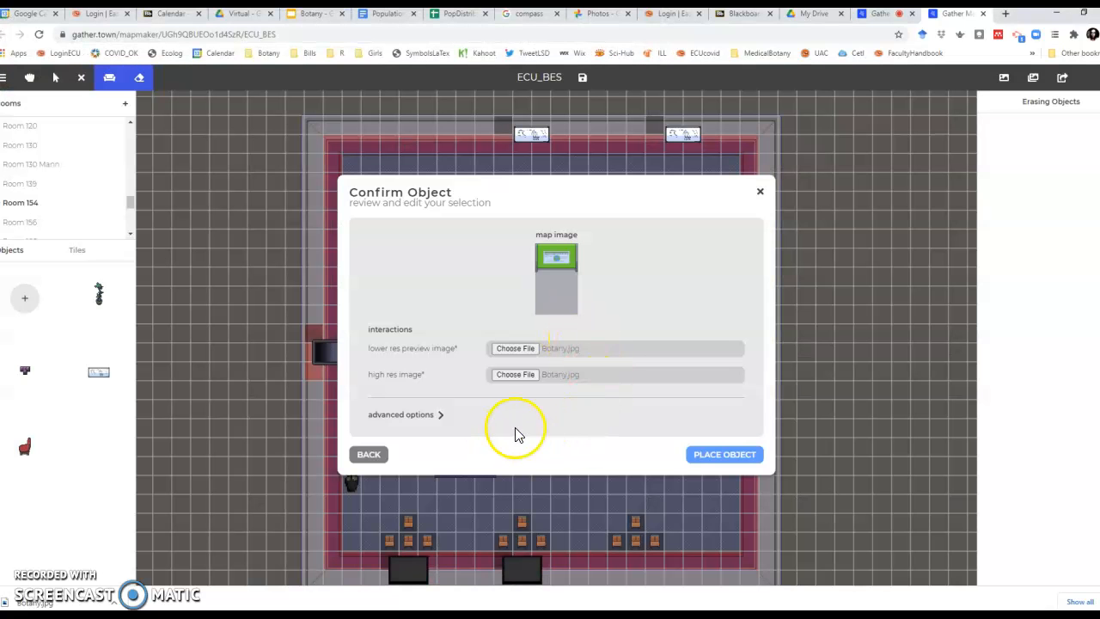
pyautogui.click(718, 455)
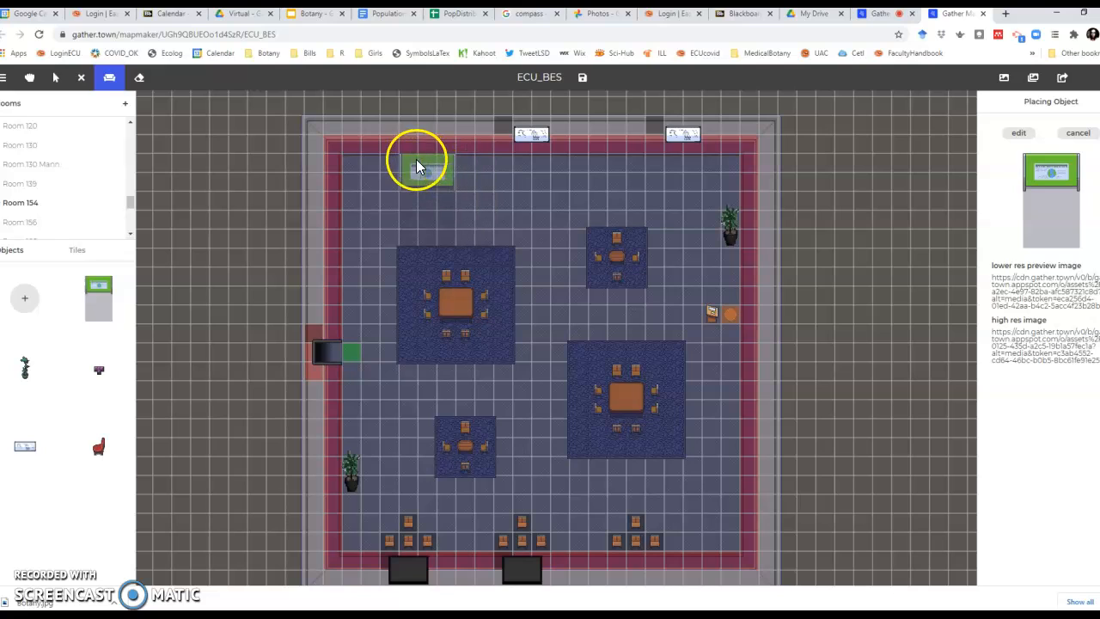
pyautogui.click(401, 141)
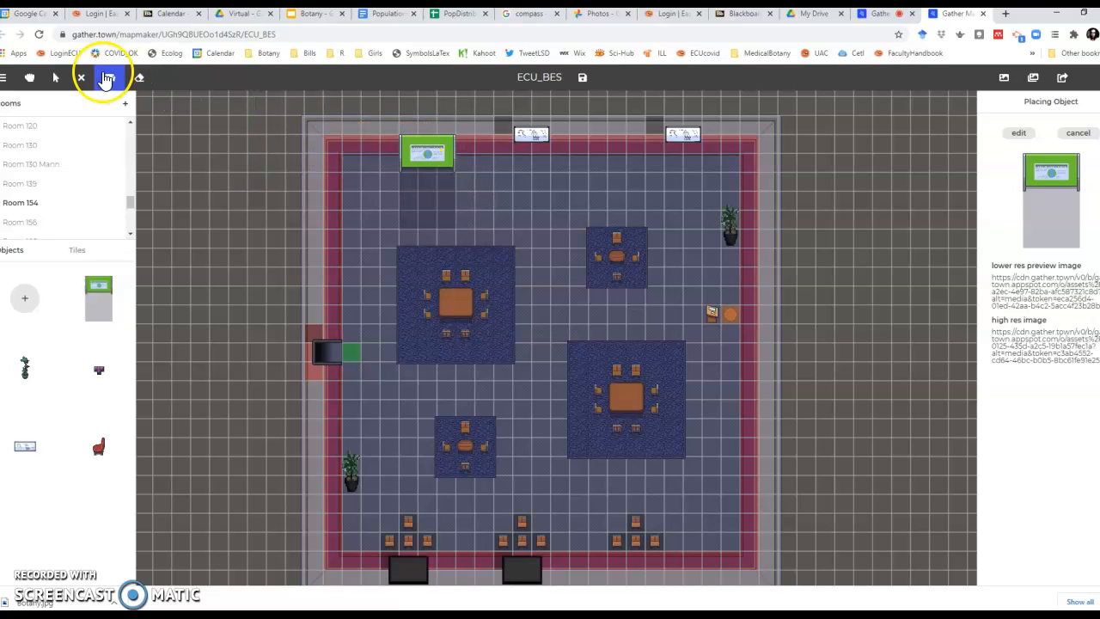
# Replace the placed poster's appearance image with Botany_icon from the Recruitment folder
pyautogui.click(59, 79)
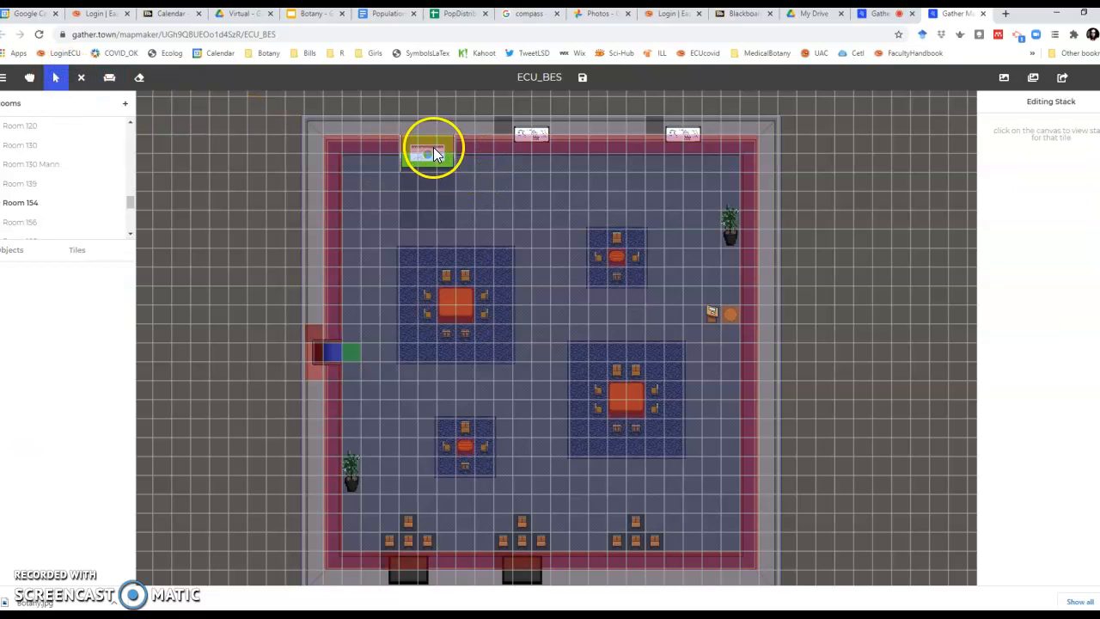
pyautogui.click(433, 153)
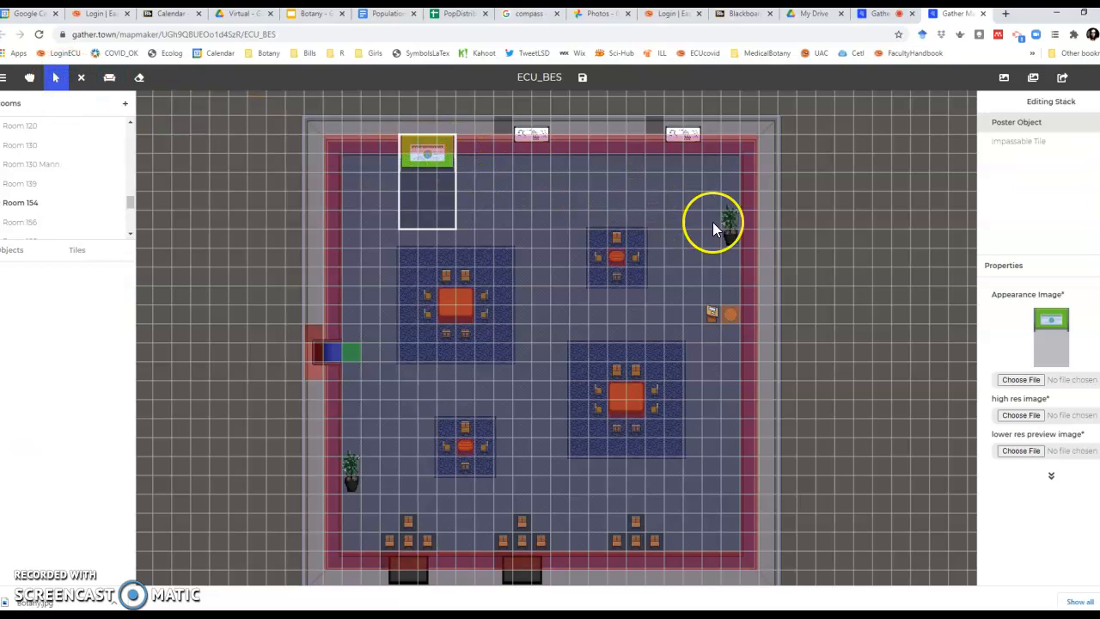
pyautogui.click(1034, 383)
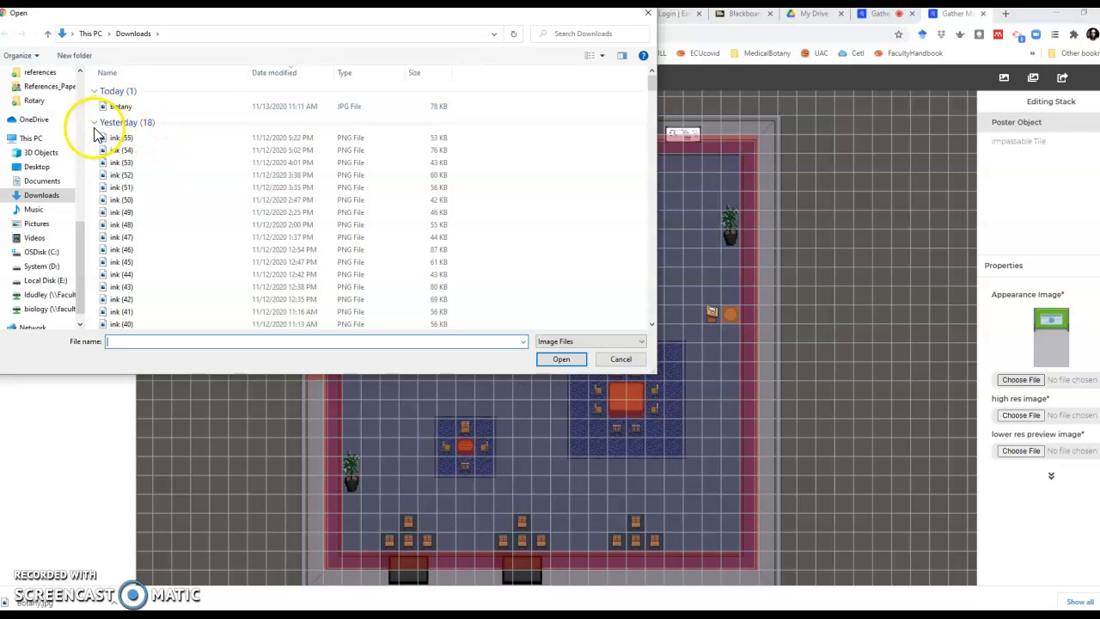
pyautogui.scroll(3, 54, 114)
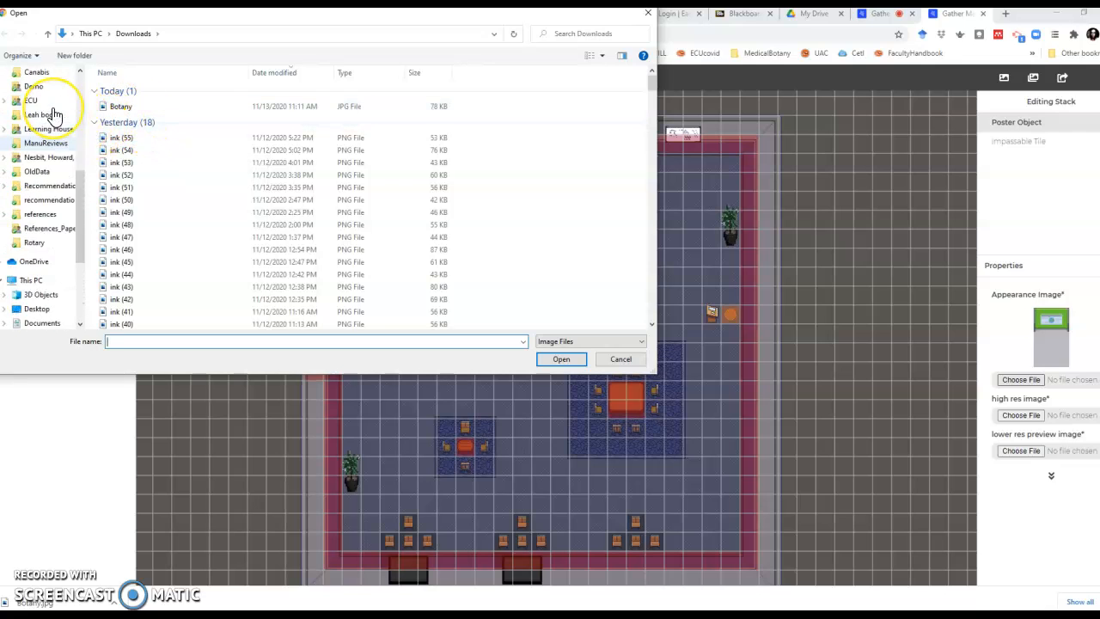
pyautogui.scroll(2, 53, 114)
pyautogui.scroll(3, 53, 115)
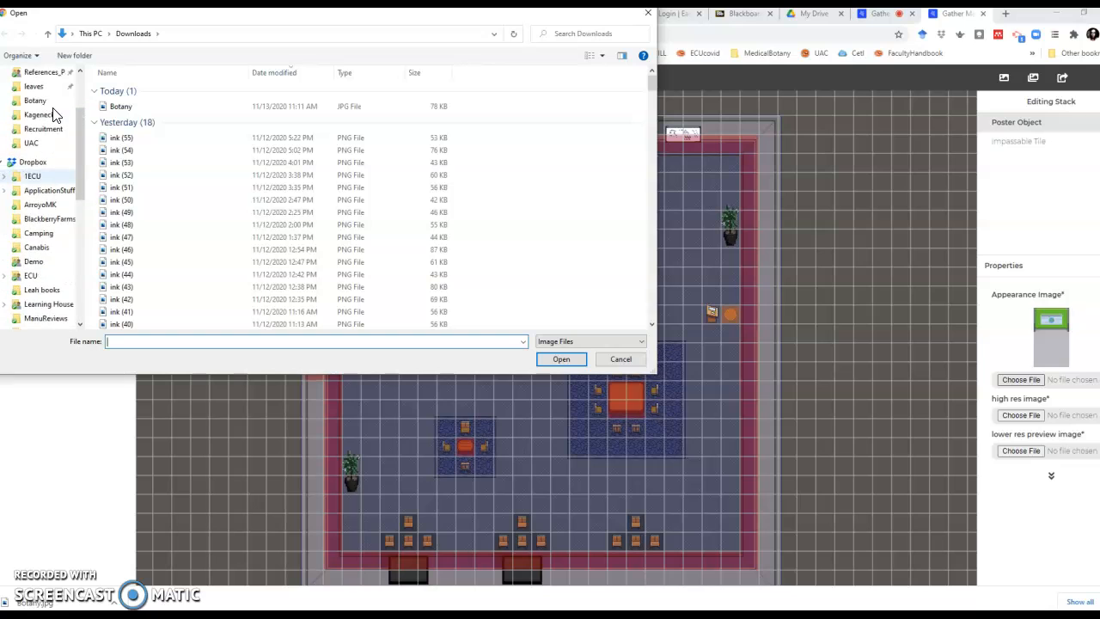
pyautogui.click(43, 143)
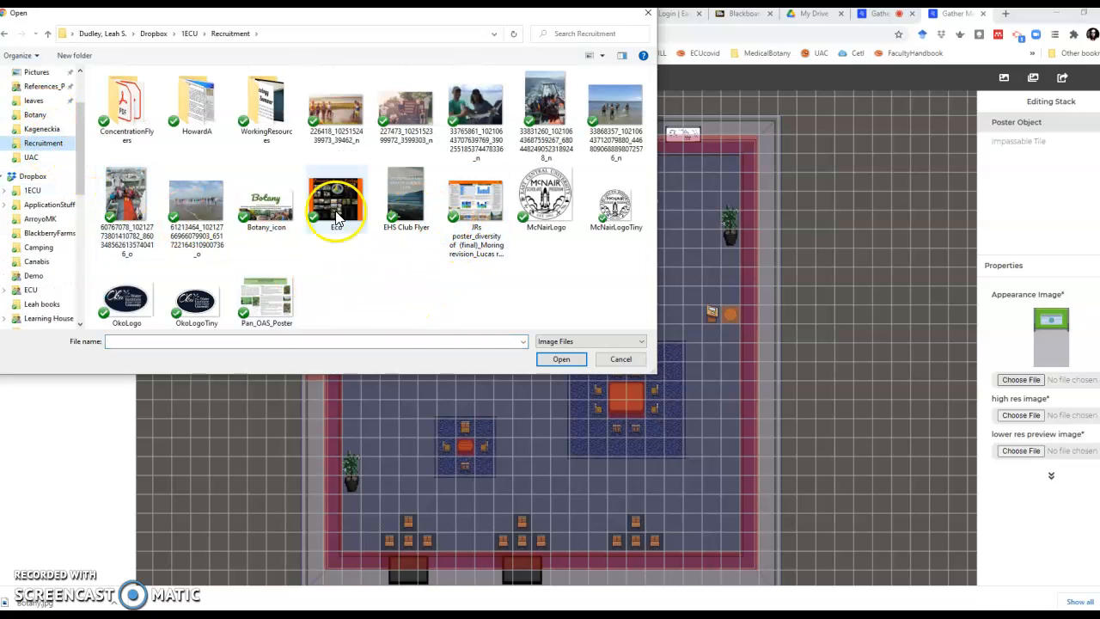
pyautogui.click(266, 206)
pyautogui.click(558, 359)
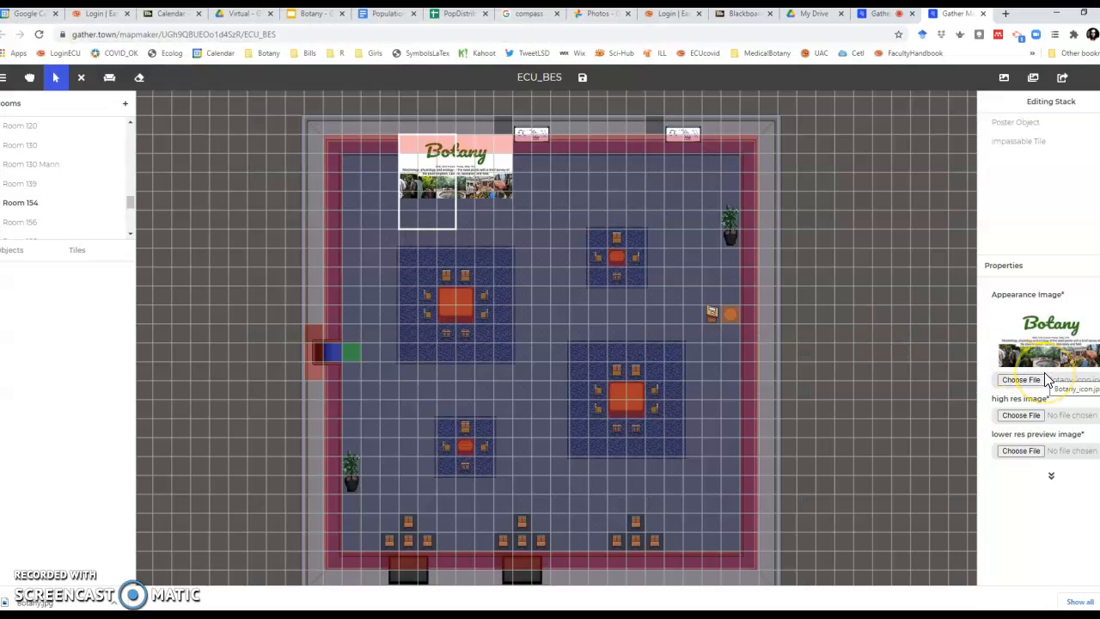
# Set the poster's high-res and lower-res preview images to Botany.jpg from Downloads, and expand its optional properties
pyautogui.click(1026, 416)
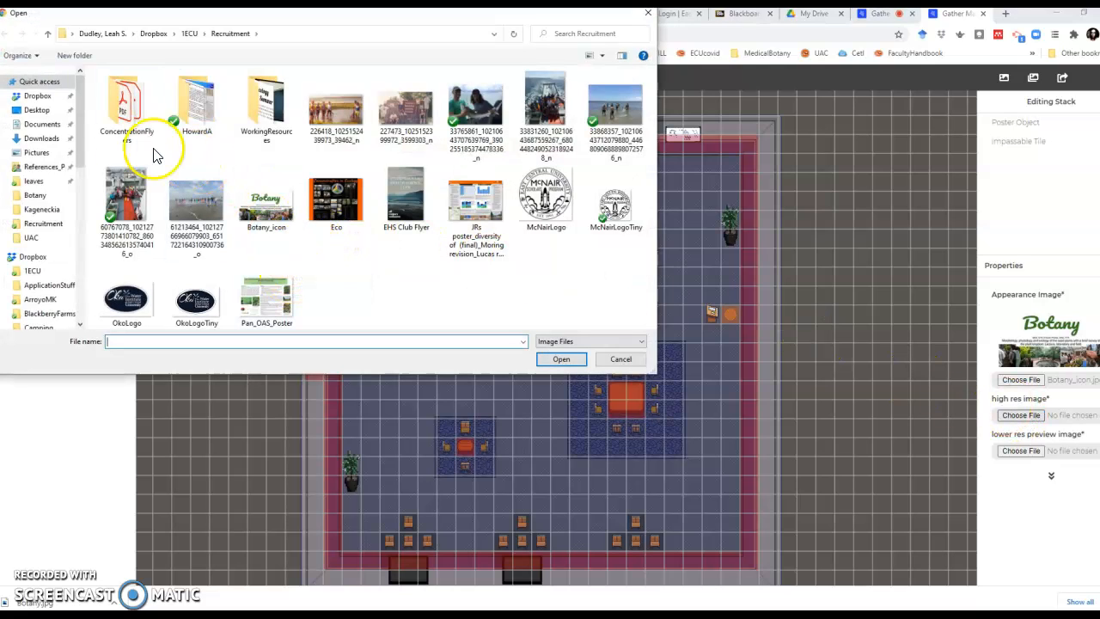
pyautogui.click(40, 140)
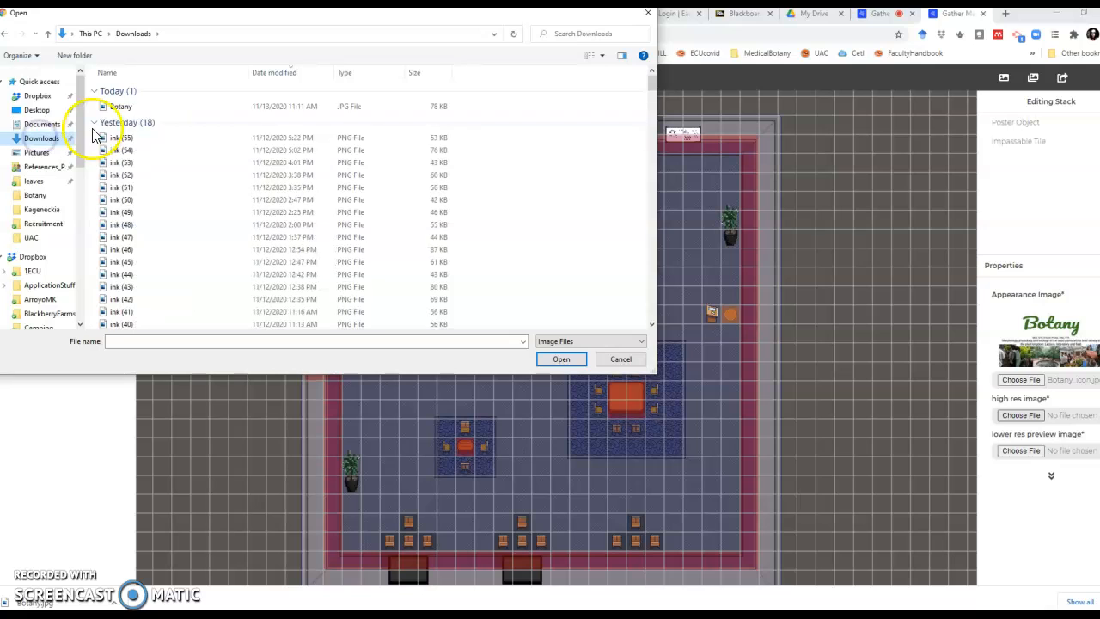
pyautogui.click(116, 110)
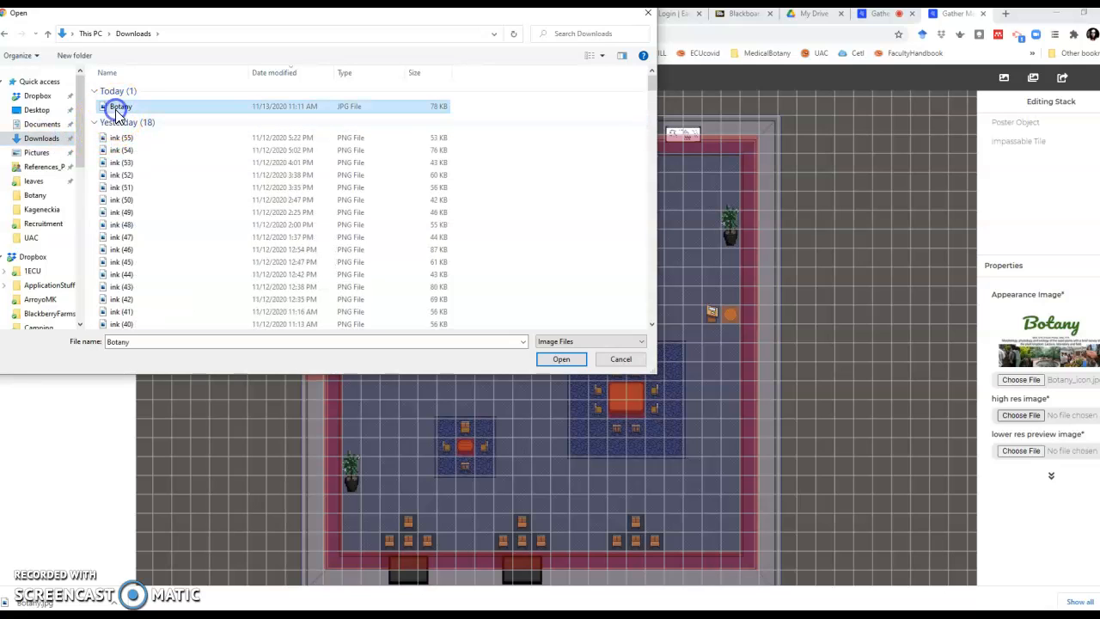
pyautogui.click(556, 361)
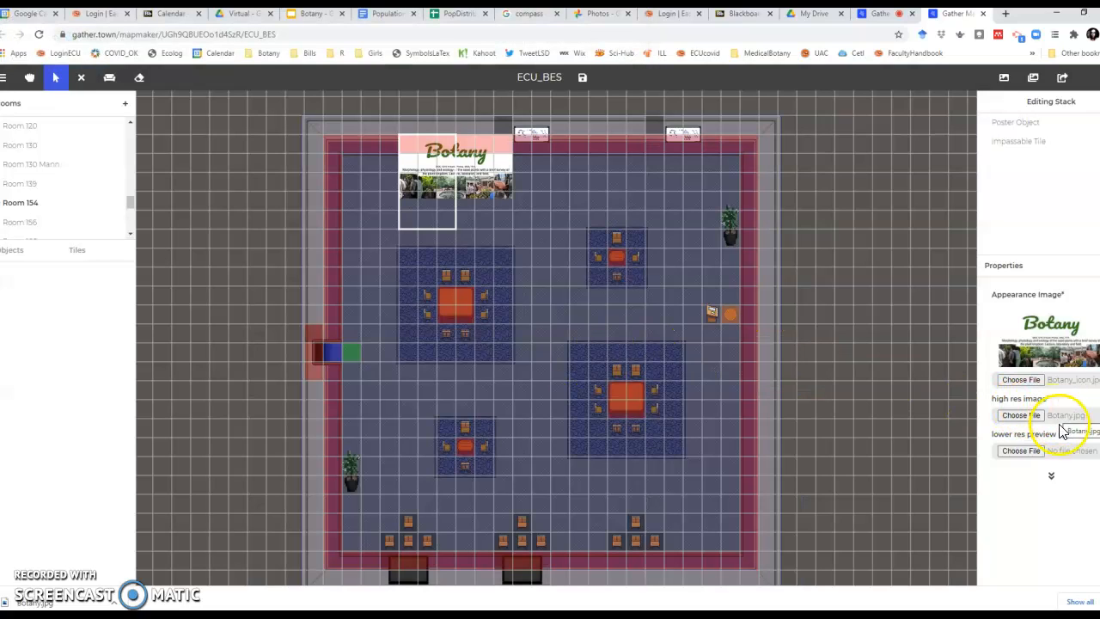
pyautogui.click(1031, 458)
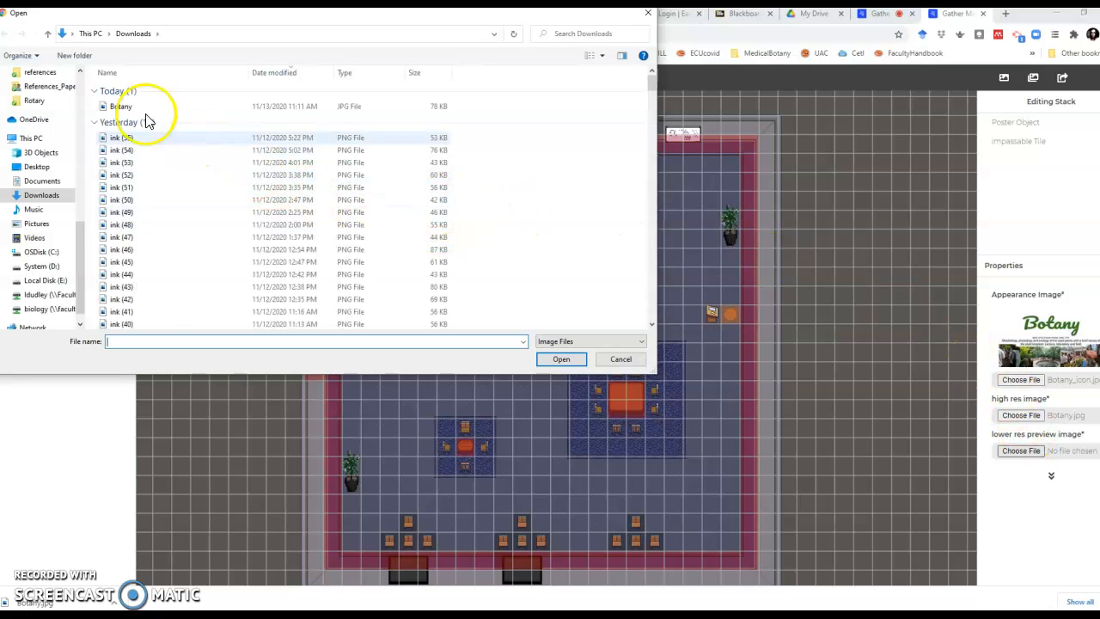
pyautogui.click(116, 107)
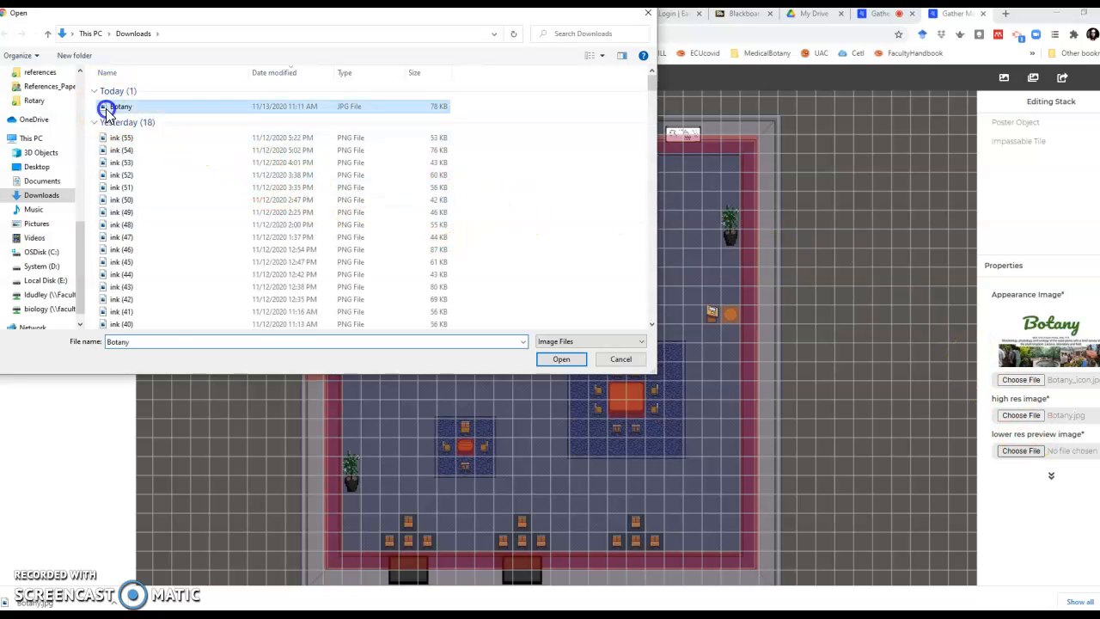
pyautogui.click(558, 358)
pyautogui.click(1052, 481)
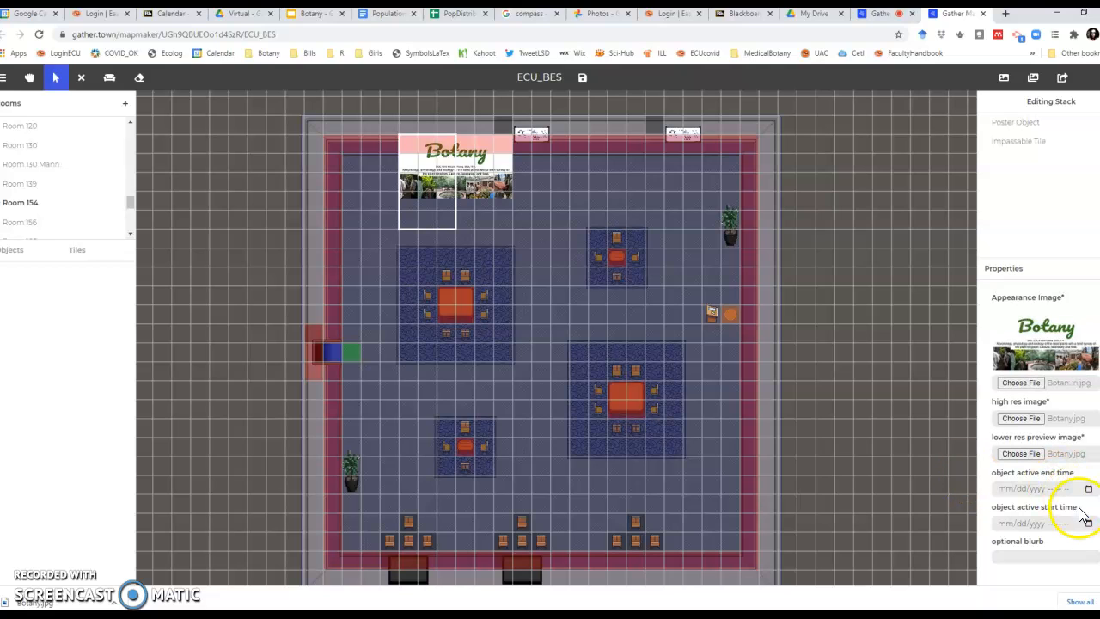
pyautogui.scroll(-3, 1082, 514)
pyautogui.scroll(2, 1081, 514)
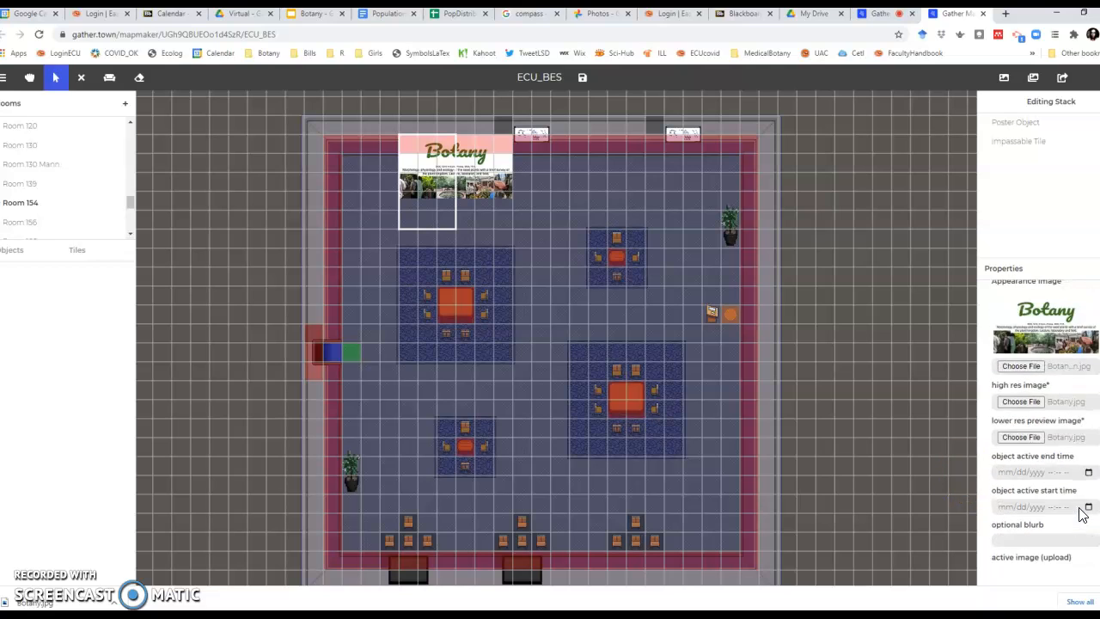
# Move the Botany poster up into the room's upper-left corner against the wall, and save the ECU_BES map
pyautogui.click(417, 167)
pyautogui.moveTo(417, 167); pyautogui.dragTo(348, 120)
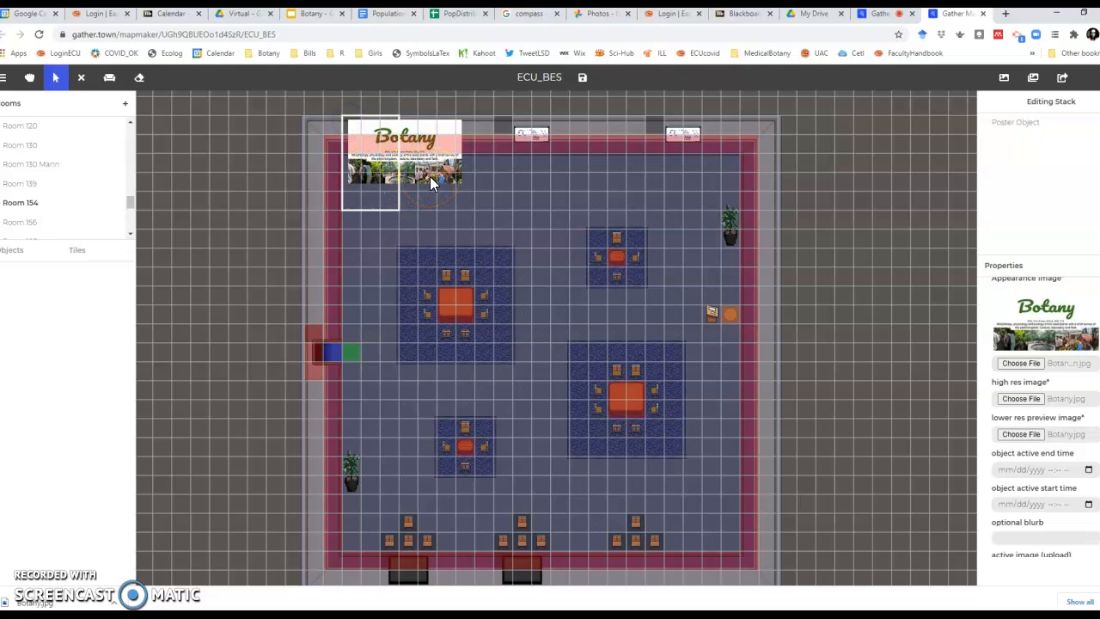
pyautogui.click(583, 80)
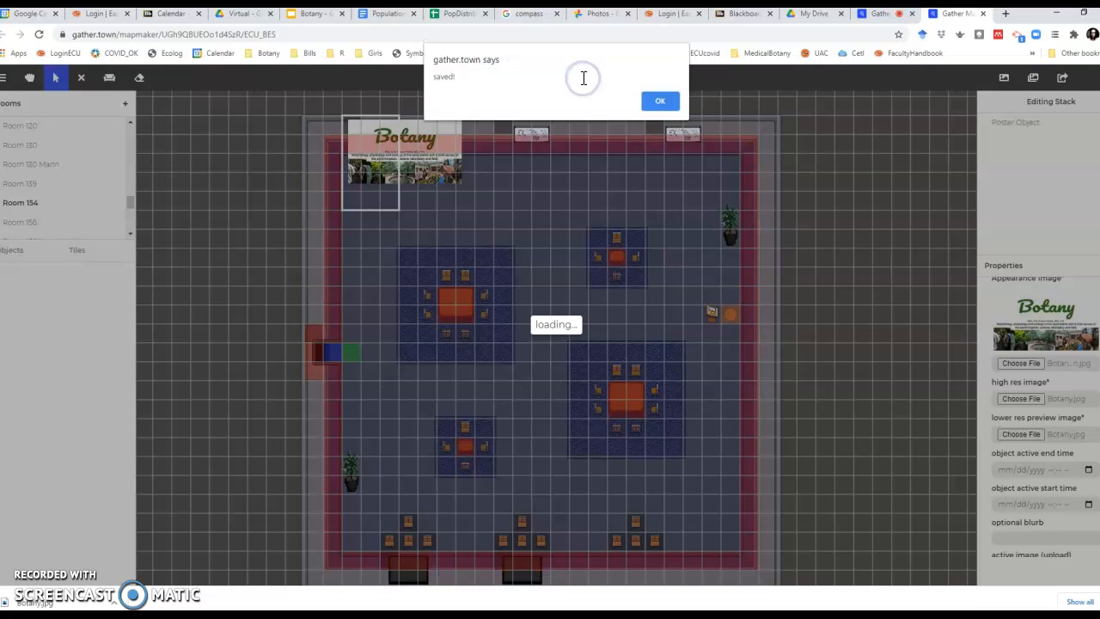
pyautogui.click(659, 102)
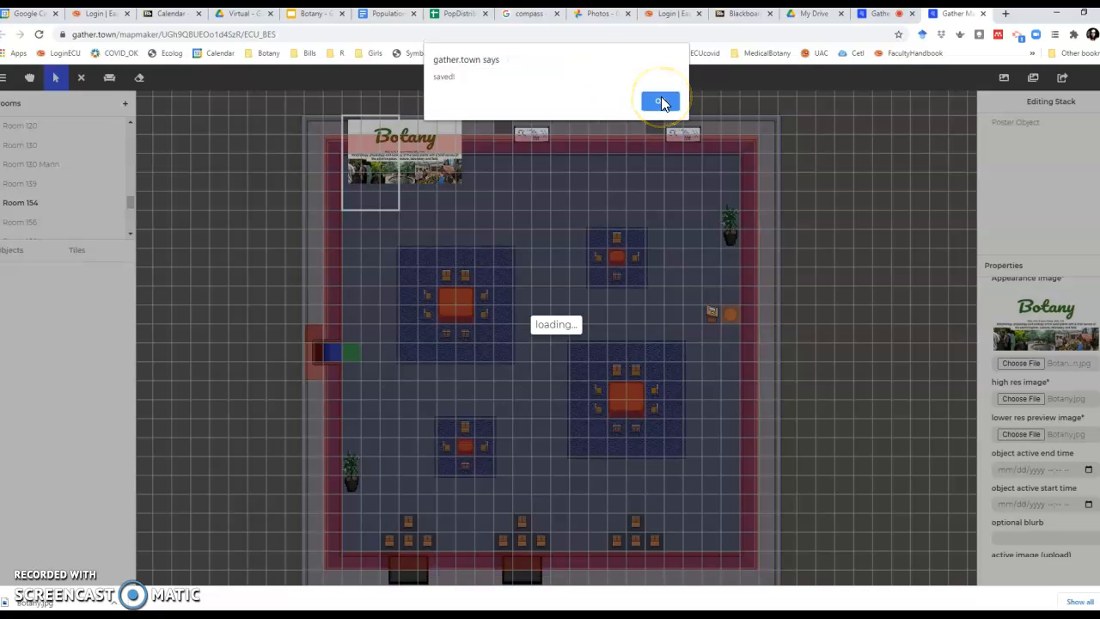